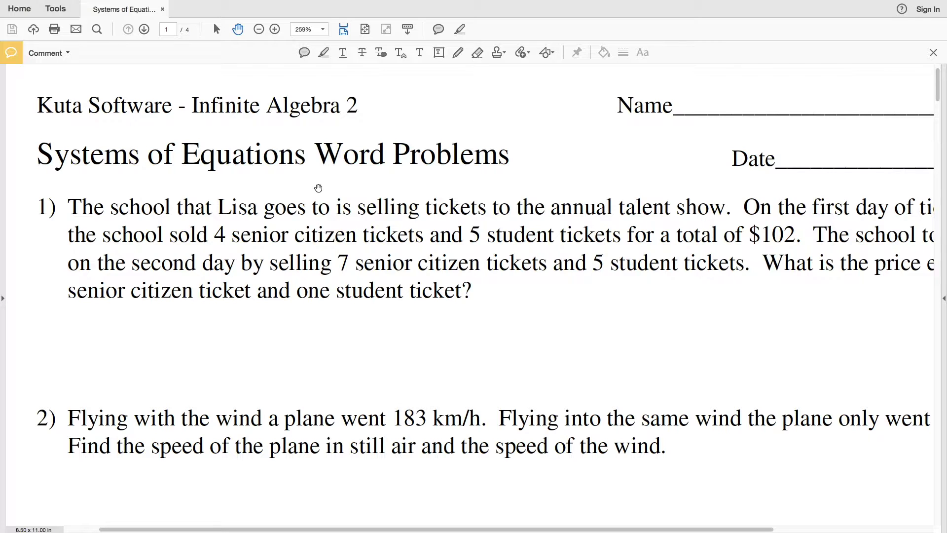
Scroll down to worksheet problem 1 and select the Pencil tool for freehand ink
scroll(444, 252, down, 5)
click(458, 52)
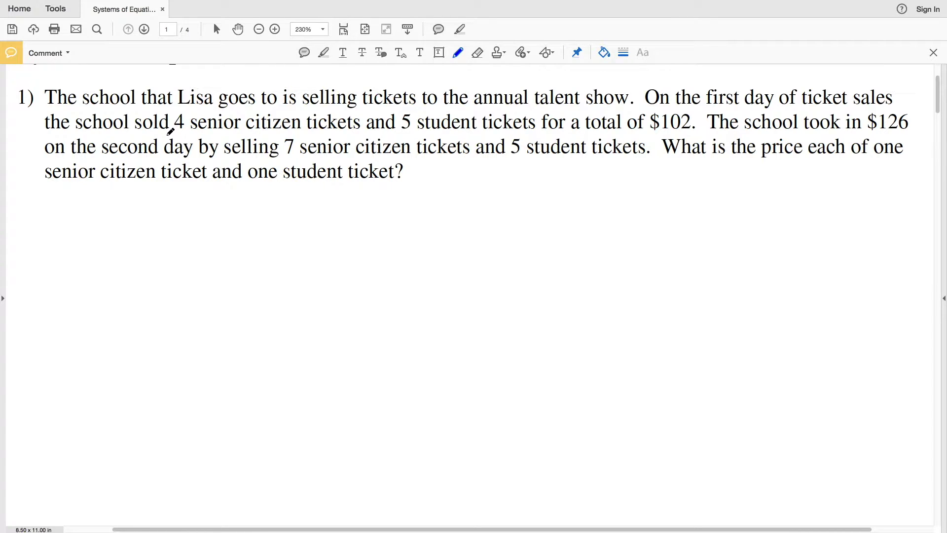
Underline 4 senior citizen, 5 student, $102, $126, 7 senior citizen and 5 student tickets
drag(170, 131, 282, 132)
drag(399, 130, 510, 134)
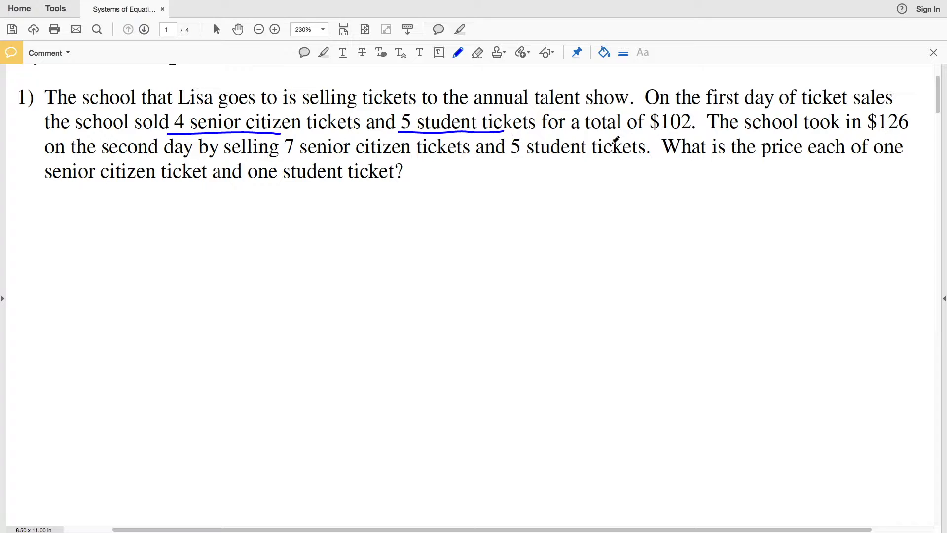
drag(595, 132, 694, 132)
drag(852, 131, 906, 130)
drag(280, 161, 438, 159)
drag(513, 158, 635, 159)
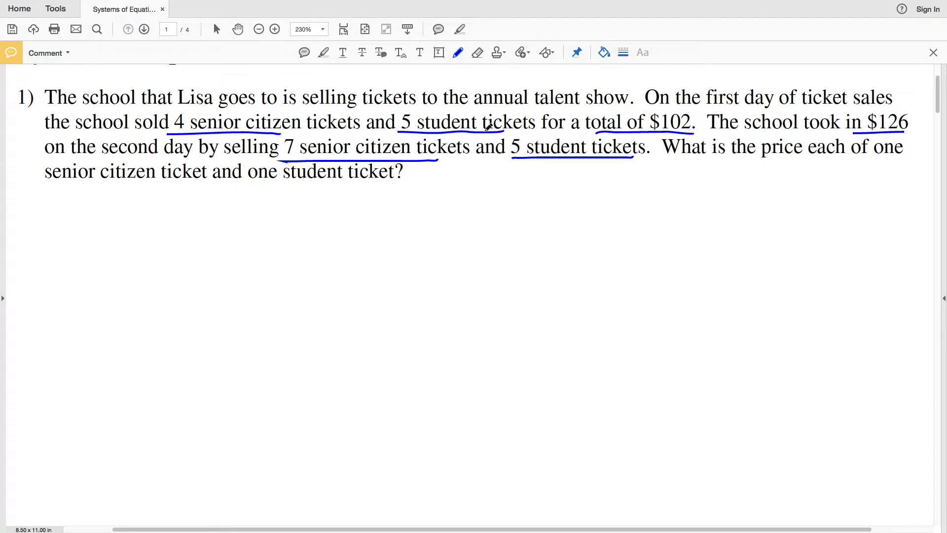
mouse_move(100, 196)
mouse_down()
mouse_move(85, 217)
mouse_move(94, 223)
mouse_move(109, 221)
mouse_move(119, 198)
mouse_move(140, 217)
mouse_move(100, 223)
mouse_up()
Write '102 =' and '126 =' on the left and start the first equation with 4
key(ctrl+z)
mouse_move(116, 197)
mouse_down()
mouse_move(140, 217)
mouse_move(98, 257)
mouse_move(128, 247)
mouse_up()
drag(151, 199, 162, 199)
drag(152, 205, 162, 204)
drag(151, 237, 166, 239)
mouse_move(134, 188)
mouse_down()
mouse_move(98, 228)
mouse_move(166, 188)
mouse_move(136, 188)
mouse_up()
key(ctrl+z)
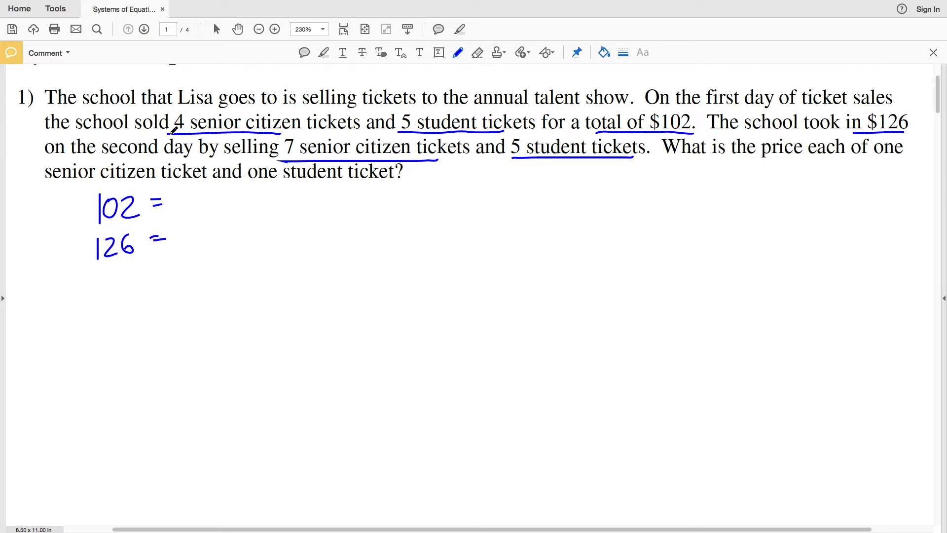
drag(183, 189, 199, 201)
drag(192, 180, 189, 216)
Label senior citizen as c and student as s in the question, undoing stray circles
drag(246, 106, 247, 114)
drag(451, 105, 443, 115)
mouse_move(197, 185)
mouse_down()
mouse_move(209, 216)
mouse_move(247, 191)
mouse_move(244, 204)
mouse_move(261, 186)
mouse_move(257, 210)
mouse_up()
click(214, 205)
key(ctrl+z)
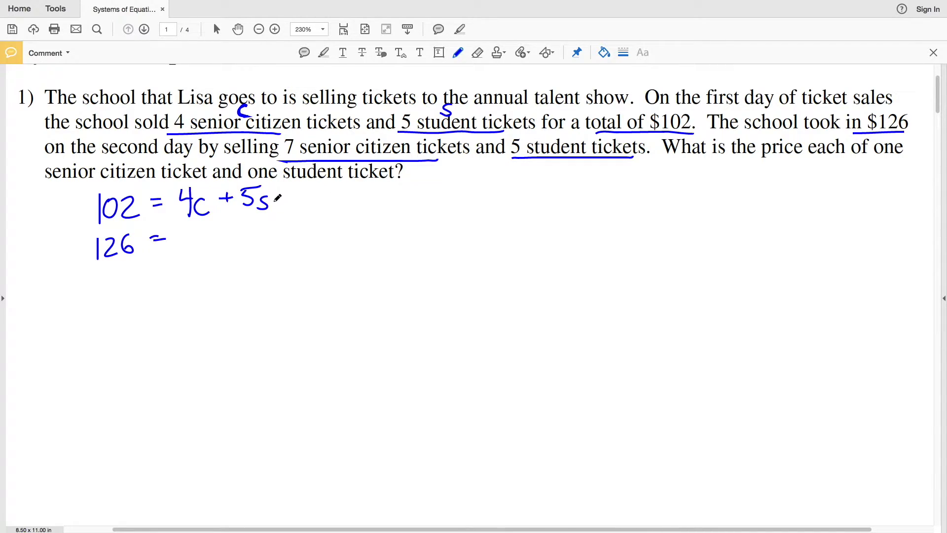
drag(140, 186, 138, 188)
key(ctrl+z)
Complete 126 = 7c + 5s and draw a minus sign with a line for subtraction
mouse_move(180, 231)
mouse_down()
mouse_move(192, 231)
mouse_move(189, 247)
mouse_move(232, 235)
mouse_up()
drag(227, 228, 227, 241)
mouse_move(606, 146)
mouse_down()
mouse_move(572, 129)
mouse_move(622, 148)
mouse_up()
key(super+z)
mouse_move(245, 226)
mouse_down()
mouse_move(242, 244)
mouse_move(262, 221)
mouse_move(257, 243)
mouse_up()
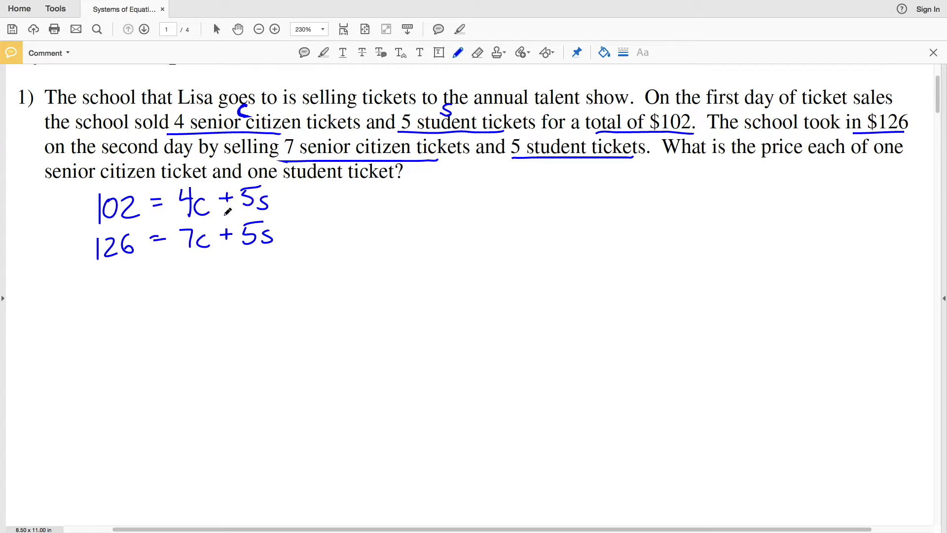
mouse_move(62, 252)
mouse_down()
mouse_move(81, 268)
mouse_move(303, 253)
mouse_up()
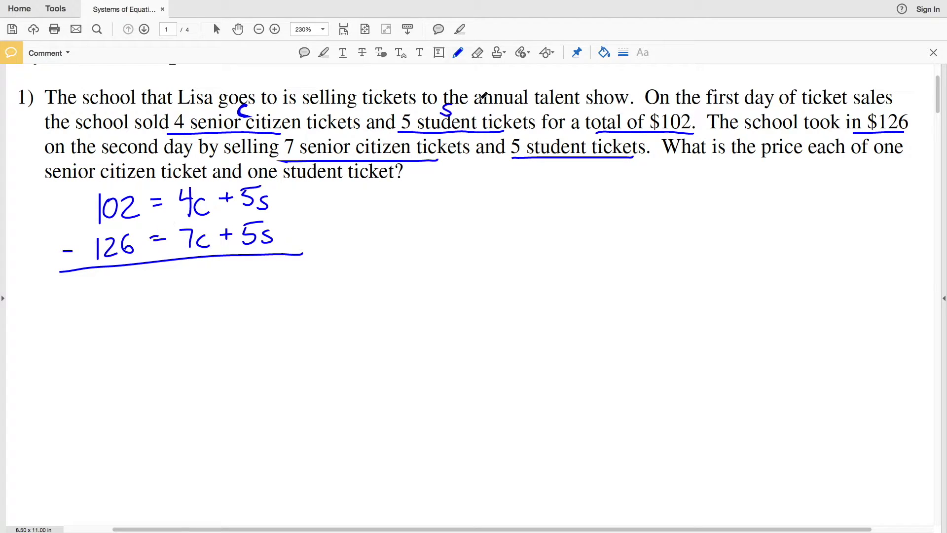
Cross out the 5s term in both equations with yellow ink
click(604, 52)
click(557, 99)
drag(237, 212, 290, 182)
drag(238, 246, 290, 218)
In blue, write -24 = -3c, divide both sides by -3, and get 8 = c
click(605, 53)
click(600, 97)
drag(114, 286, 127, 303)
mouse_move(134, 280)
mouse_down()
mouse_move(146, 291)
mouse_move(141, 307)
mouse_up()
drag(151, 289, 160, 294)
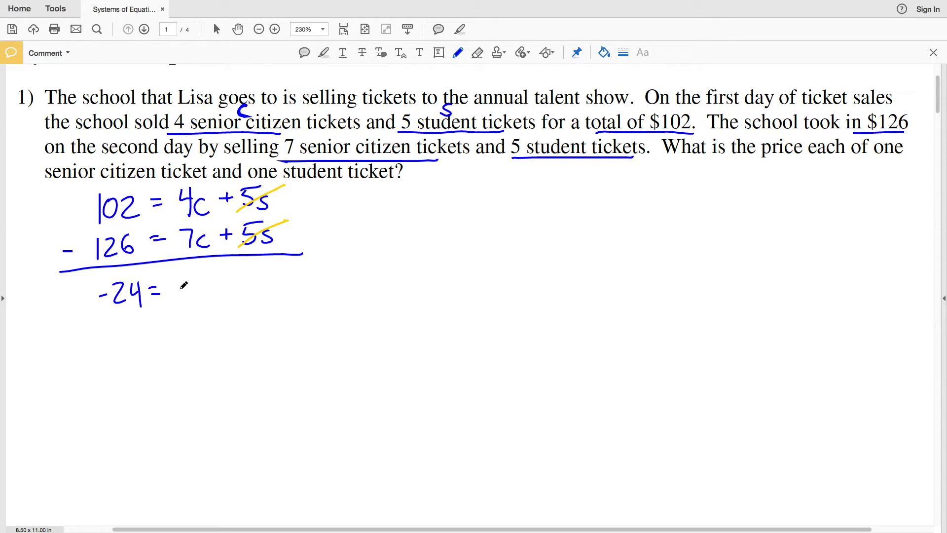
mouse_move(175, 288)
mouse_down()
mouse_move(200, 277)
mouse_move(194, 296)
mouse_move(222, 294)
mouse_move(196, 325)
mouse_up()
mouse_move(104, 313)
mouse_down()
mouse_move(142, 309)
mouse_move(118, 328)
mouse_move(130, 377)
mouse_move(130, 364)
mouse_move(164, 365)
mouse_up()
drag(154, 373, 199, 380)
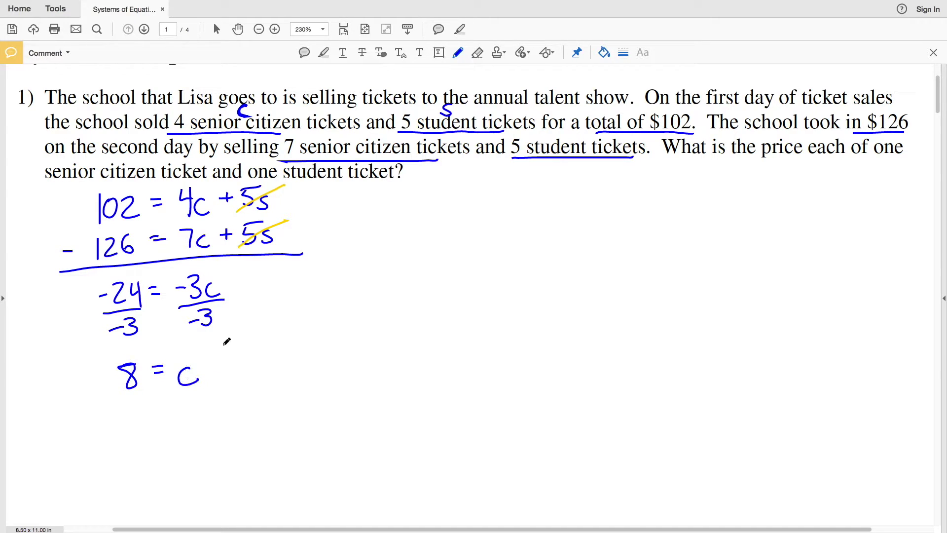
Circle the senior citizen and student ticket types in the question, labelling student as s
mouse_move(244, 108)
mouse_down()
mouse_move(231, 121)
mouse_move(298, 105)
mouse_move(238, 107)
mouse_move(275, 117)
mouse_up()
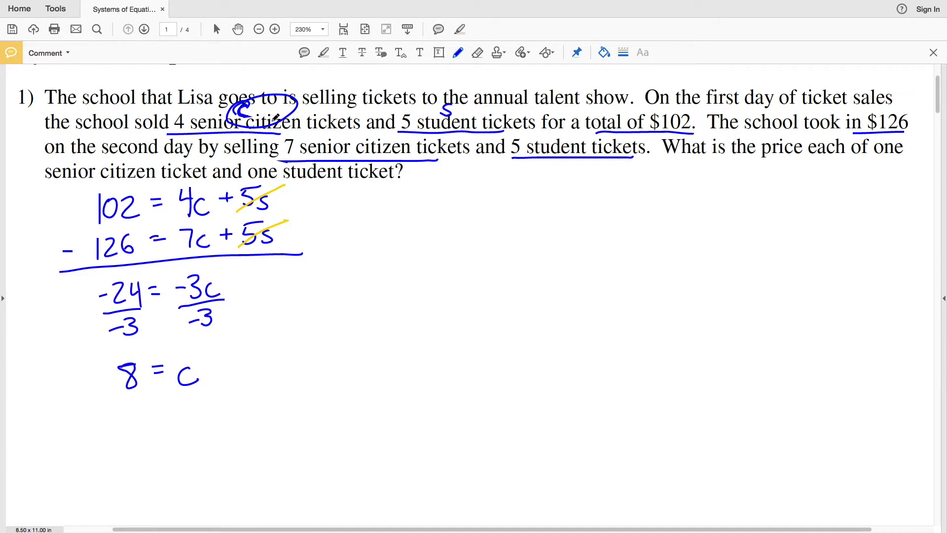
key(ctrl+z)
mouse_move(79, 183)
mouse_down()
mouse_move(214, 173)
mouse_move(72, 173)
mouse_move(28, 184)
mouse_up()
mouse_move(336, 158)
mouse_down()
mouse_move(355, 182)
mouse_move(420, 181)
mouse_up()
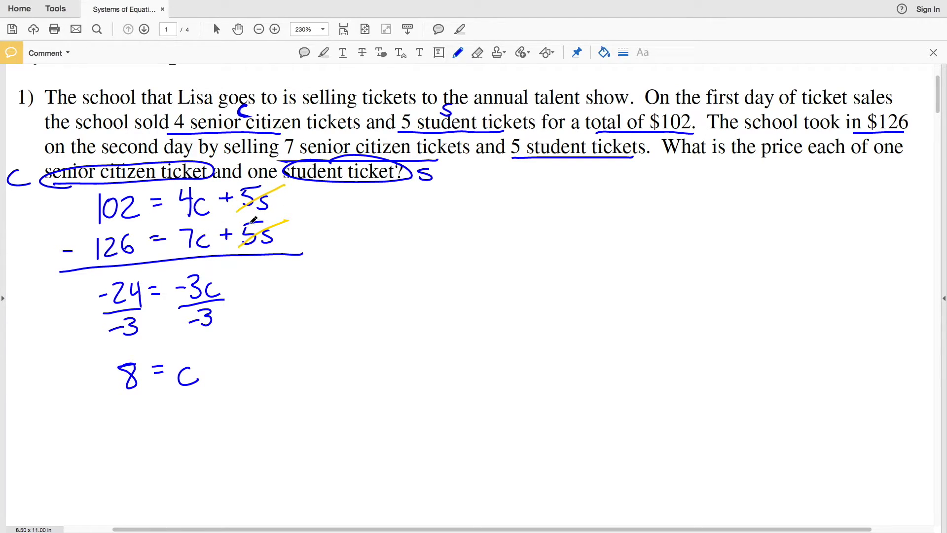
click(605, 53)
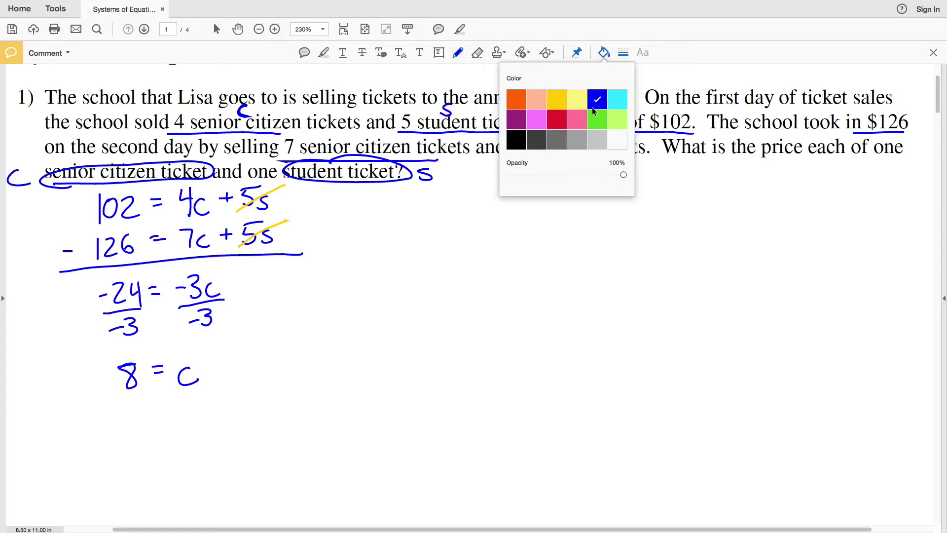
Circle the 8 and the c of 4c in pink, then return to blue ink
click(576, 120)
mouse_move(127, 350)
mouse_down()
mouse_move(148, 359)
mouse_move(126, 351)
mouse_up()
mouse_move(209, 187)
mouse_down()
mouse_move(226, 207)
mouse_move(212, 185)
mouse_up()
click(605, 53)
click(605, 53)
Write the substitution 102 = 4(8) + 5s to the right of the work
mouse_move(442, 194)
mouse_down()
mouse_move(442, 213)
mouse_move(457, 194)
mouse_move(490, 199)
mouse_up()
drag(496, 189, 538, 196)
mouse_move(533, 181)
mouse_down()
mouse_move(533, 210)
mouse_move(546, 211)
mouse_move(559, 185)
mouse_move(578, 210)
mouse_move(599, 188)
mouse_up()
mouse_move(593, 182)
mouse_down()
mouse_move(593, 194)
mouse_move(607, 195)
mouse_move(624, 178)
mouse_move(626, 197)
mouse_up()
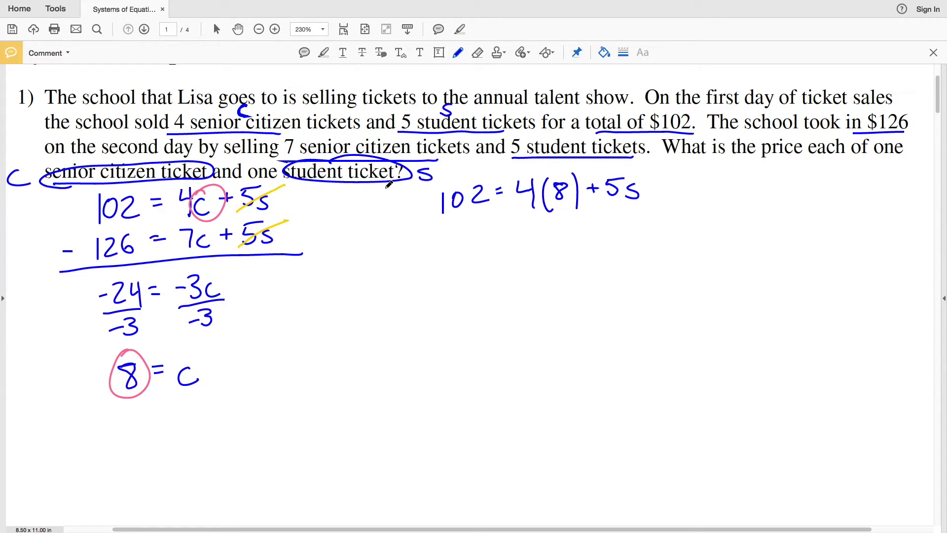
Rewrite as 102 = 32 + 5s and subtract 32 from both sides
drag(444, 225, 443, 246)
mouse_move(457, 226)
mouse_down()
mouse_move(494, 238)
mouse_move(502, 224)
mouse_up()
drag(497, 236, 585, 223)
drag(577, 217, 590, 230)
mouse_move(595, 214)
mouse_down()
mouse_move(610, 213)
mouse_move(608, 229)
mouse_up()
drag(509, 251, 558, 259)
drag(527, 265, 559, 261)
drag(452, 258, 463, 257)
mouse_move(467, 248)
mouse_down()
mouse_move(476, 256)
mouse_move(466, 267)
mouse_move(498, 260)
mouse_up()
drag(460, 271, 491, 267)
drag(621, 206, 616, 203)
key(ctrl+z)
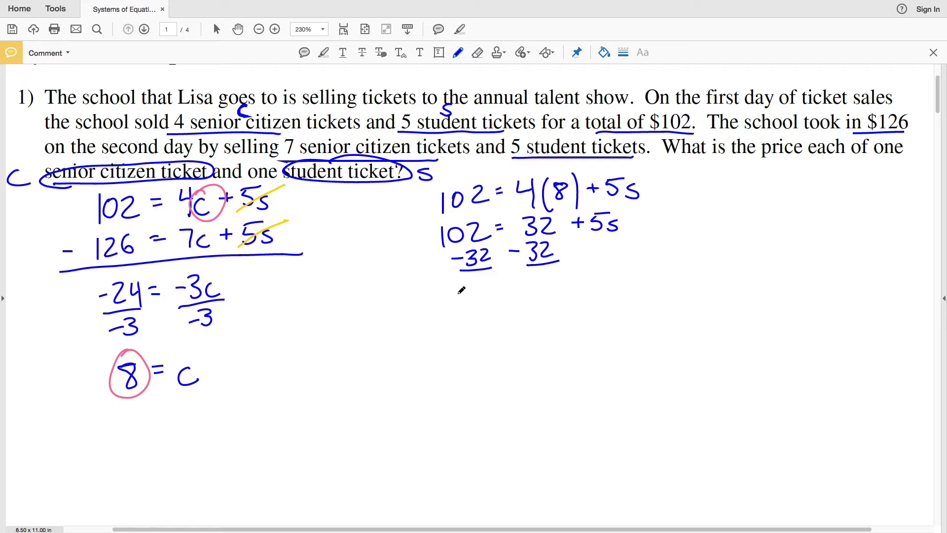
Write 70 = 5s, divide by 5 to get 14 = s, and start the 'senior citizen' answer line
drag(455, 292, 465, 311)
drag(486, 294, 506, 294)
drag(497, 300, 507, 299)
mouse_move(522, 286)
mouse_down()
mouse_move(524, 303)
mouse_move(533, 285)
mouse_up()
mouse_move(545, 289)
mouse_down()
mouse_move(540, 302)
mouse_move(567, 305)
mouse_move(532, 330)
mouse_move(543, 310)
mouse_up()
key(ctrl+z)
mouse_move(461, 314)
mouse_down()
mouse_move(494, 312)
mouse_move(471, 336)
mouse_up()
drag(472, 322, 482, 320)
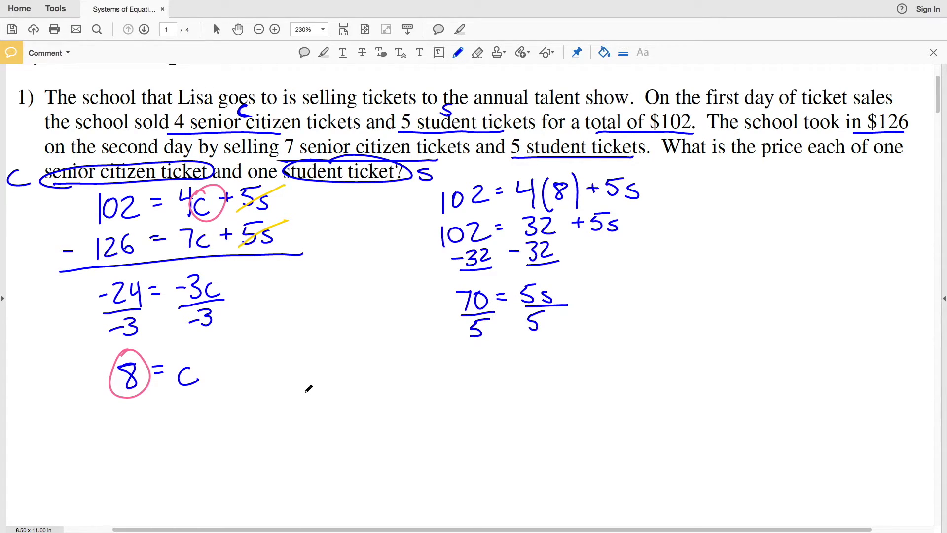
mouse_move(475, 350)
mouse_down()
mouse_move(475, 372)
mouse_move(496, 360)
mouse_move(491, 371)
mouse_up()
drag(502, 357, 522, 369)
mouse_move(209, 423)
mouse_down()
mouse_move(450, 417)
mouse_move(487, 433)
mouse_up()
Write $8 after the senior citizen answer and add 'student ticket: $14' below
mouse_move(510, 400)
mouse_down()
mouse_move(499, 397)
mouse_move(503, 427)
mouse_up()
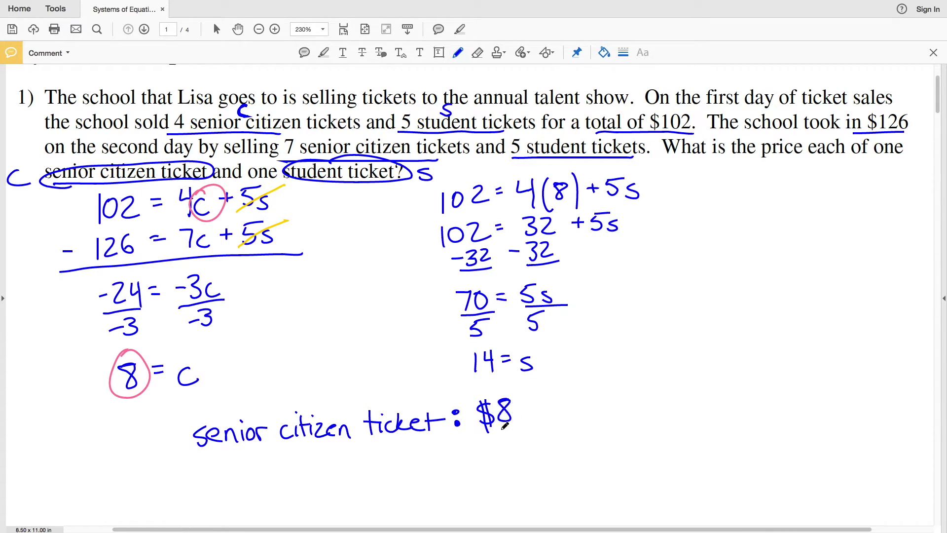
mouse_move(212, 452)
mouse_down()
mouse_move(197, 472)
mouse_move(259, 469)
mouse_move(291, 453)
mouse_move(292, 470)
mouse_up()
drag(283, 454, 296, 452)
drag(328, 444, 340, 450)
drag(347, 454, 358, 466)
click(410, 449)
click(410, 456)
mouse_move(447, 439)
mouse_down()
mouse_move(439, 458)
mouse_move(459, 457)
mouse_move(471, 437)
mouse_move(472, 459)
mouse_up()
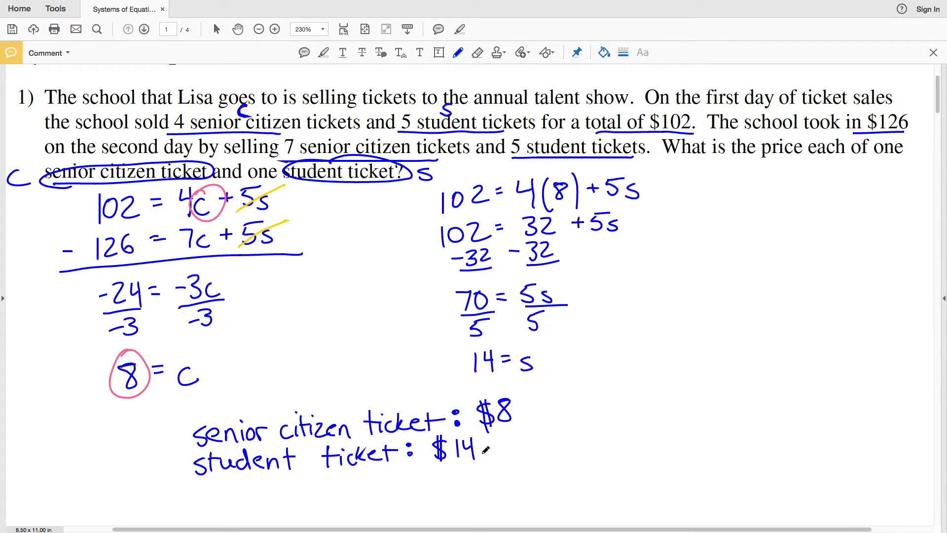
Switch to red ink and draw a box around both ticket-price answers
click(604, 52)
click(566, 114)
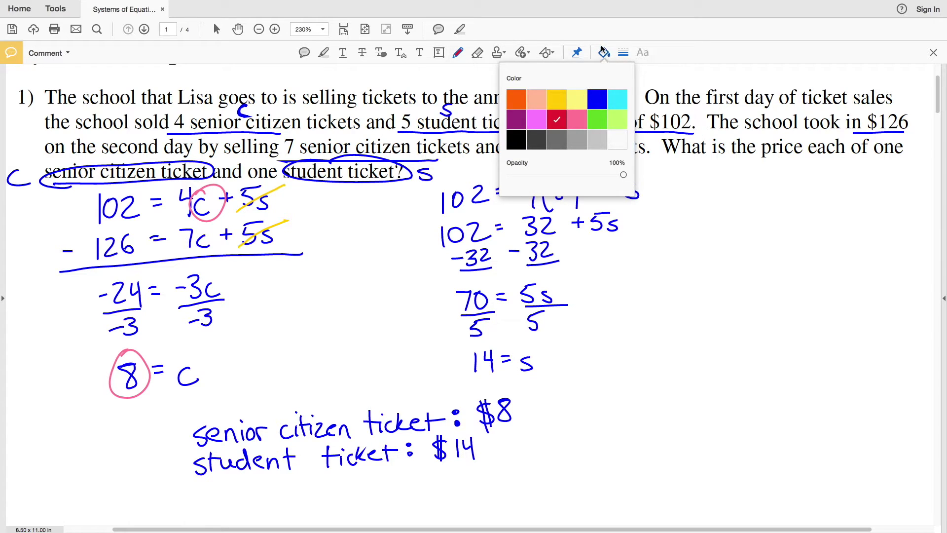
click(604, 53)
mouse_move(177, 411)
mouse_down()
mouse_move(179, 485)
mouse_move(570, 472)
mouse_move(560, 397)
mouse_move(550, 393)
mouse_move(176, 410)
mouse_up()
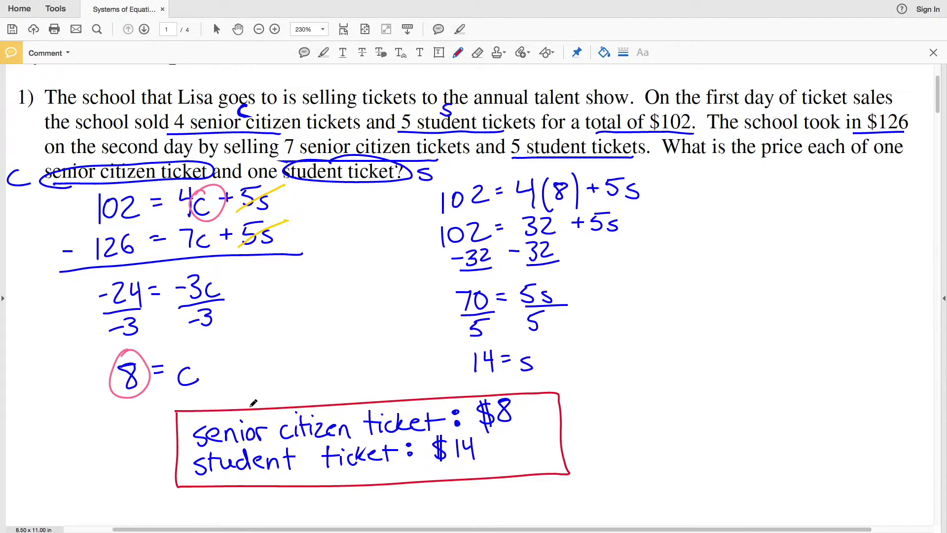
scroll(253, 403, down, 10)
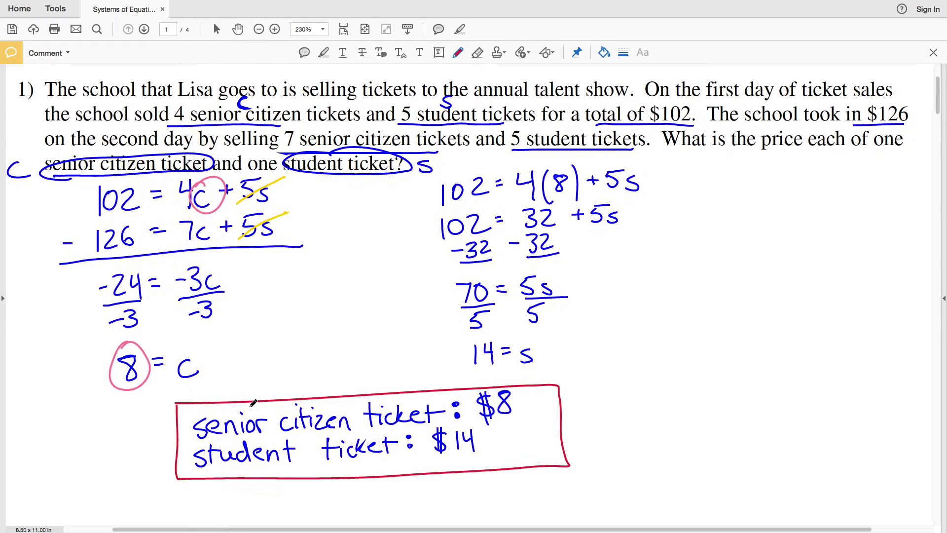